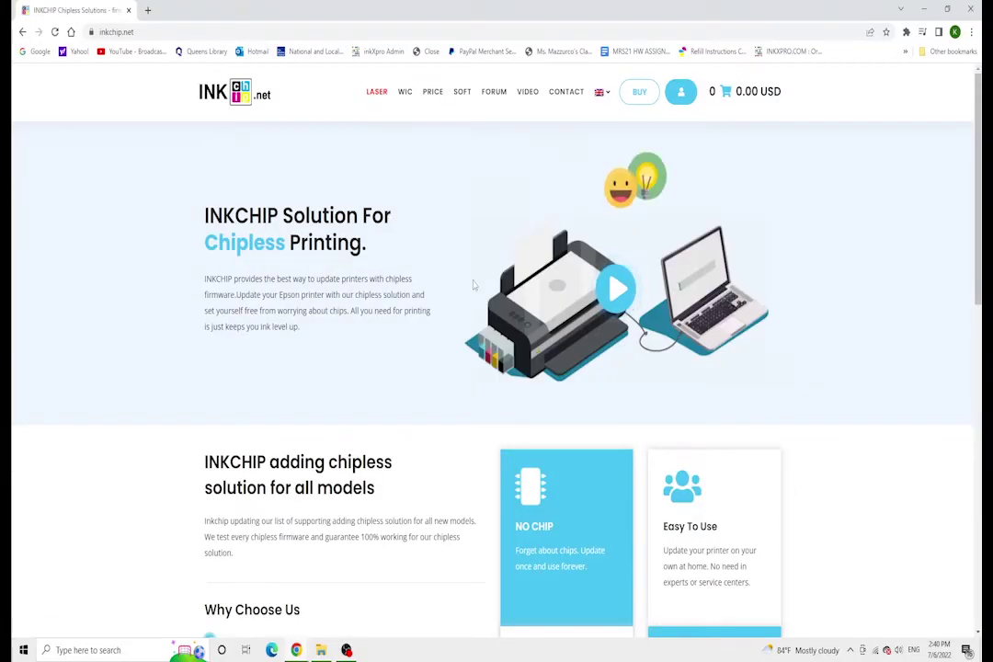
Step: Download the XP-4100/4101/4105/4150 firmware RAR from the INKCHIP.net SOFT page
{"action": "left_click", "coordinate": [463, 95]}
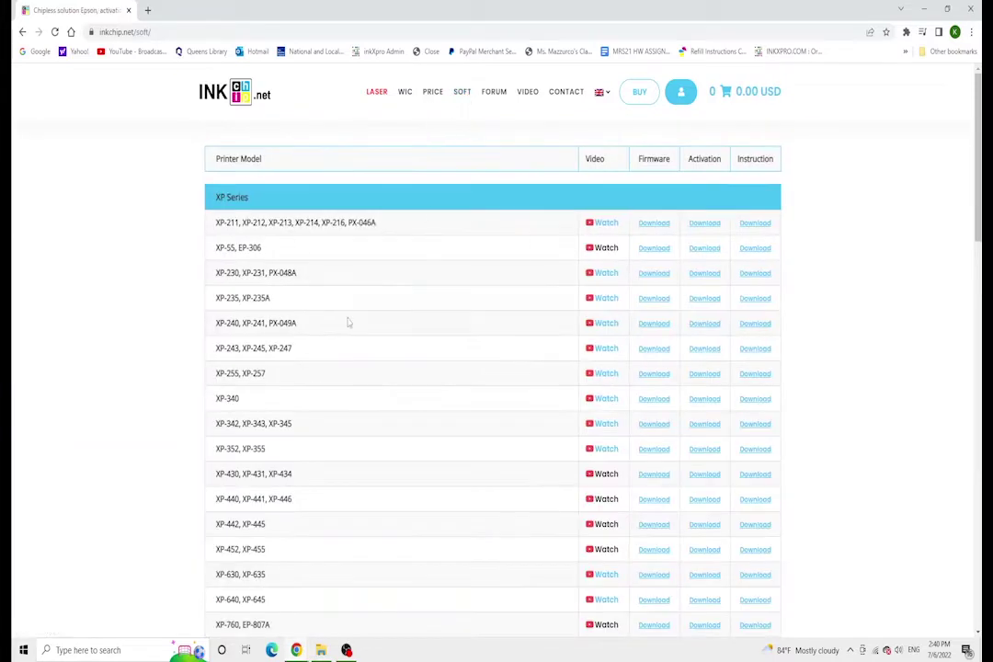
{"action": "scroll", "coordinate": [282, 246], "scroll_direction": "down", "scroll_amount": 3}
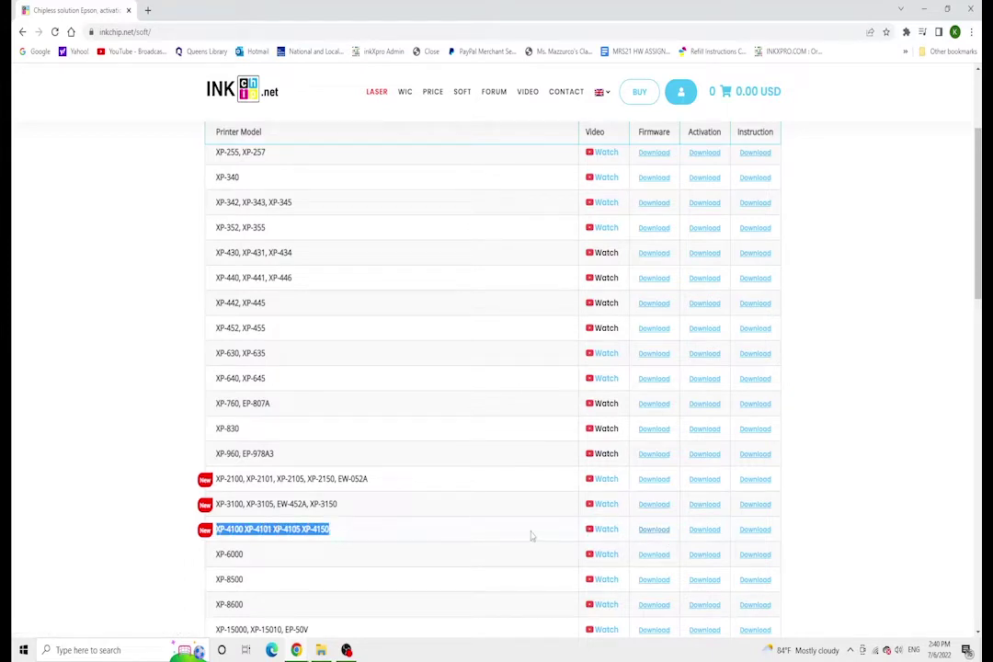
{"action": "left_click", "coordinate": [647, 531]}
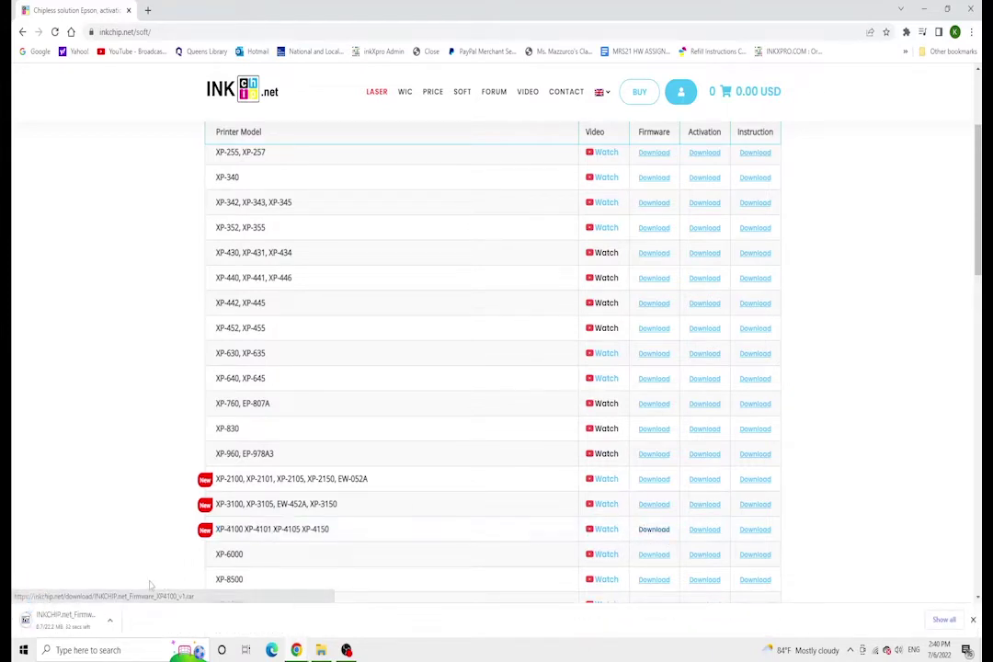
{"action": "left_click", "coordinate": [119, 623]}
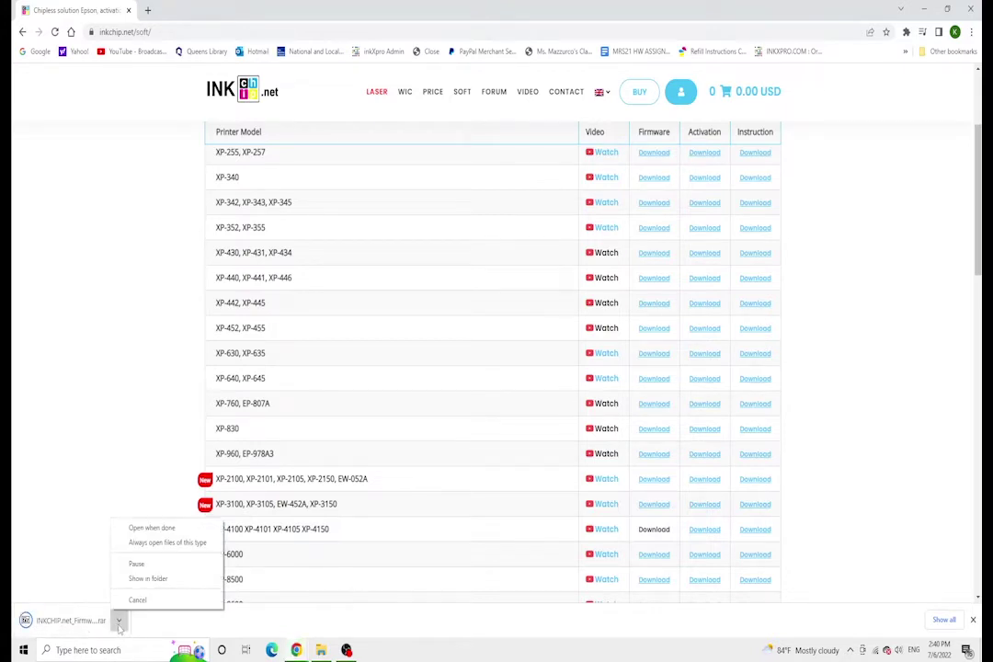
Step: Extract the firmware RAR with 7-Zip into Downloads and open the INKCHIP.net_Firmware_XP4100_v1 folder
{"action": "left_click", "coordinate": [148, 579]}
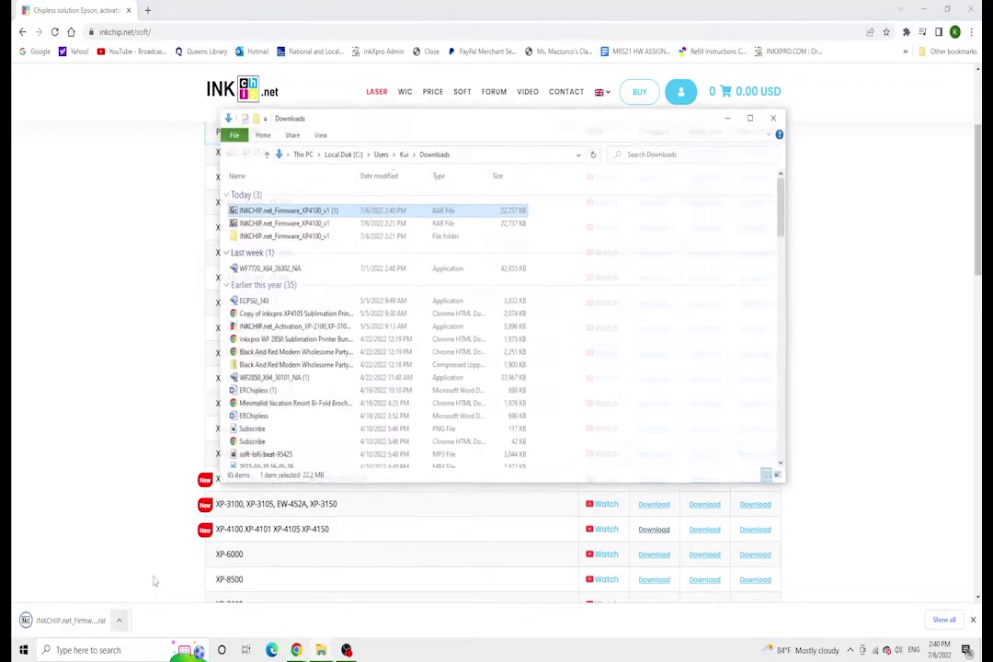
{"action": "right_click", "coordinate": [323, 214]}
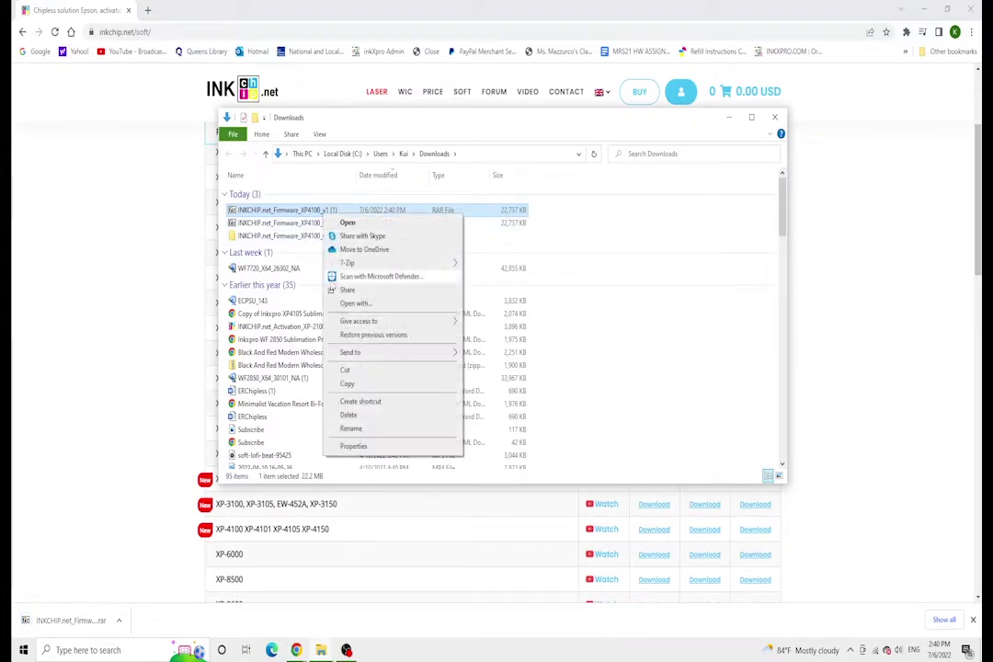
{"action": "mouse_move", "coordinate": [376, 265]}
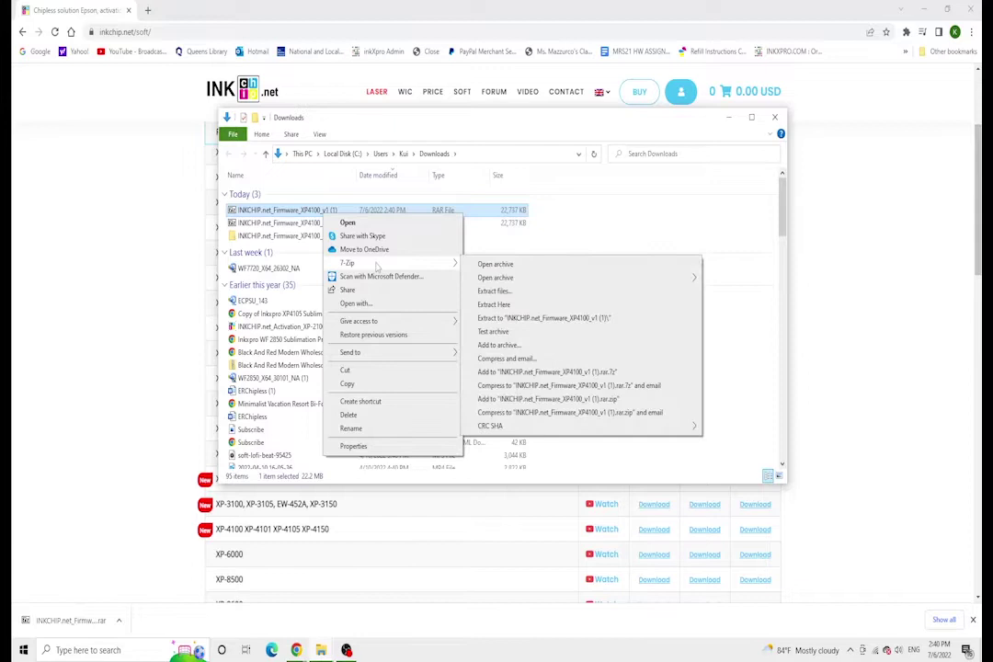
{"action": "left_click", "coordinate": [494, 291]}
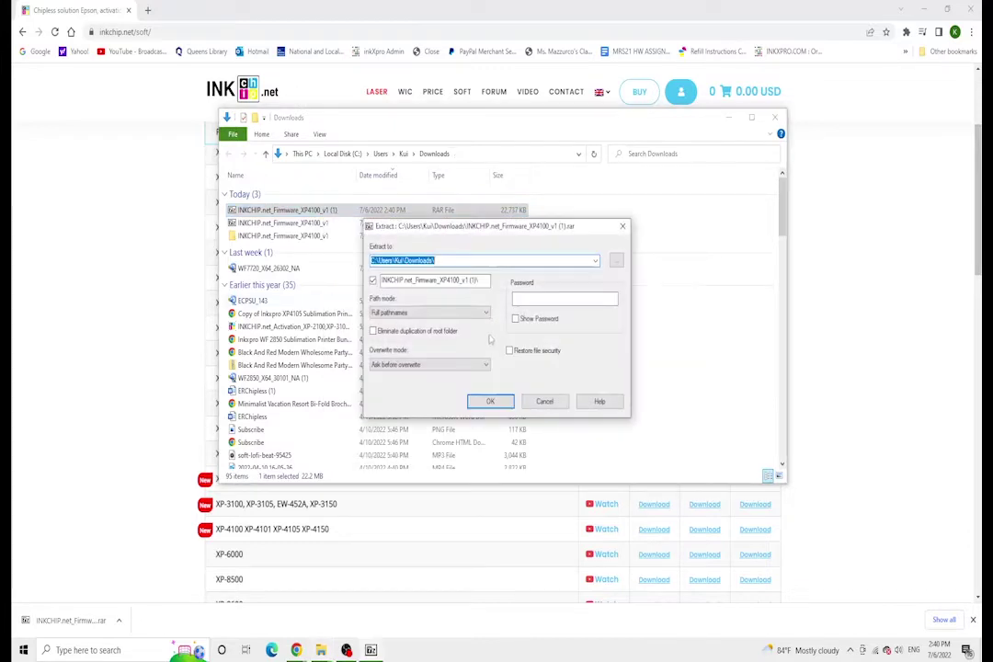
{"action": "left_click", "coordinate": [495, 405]}
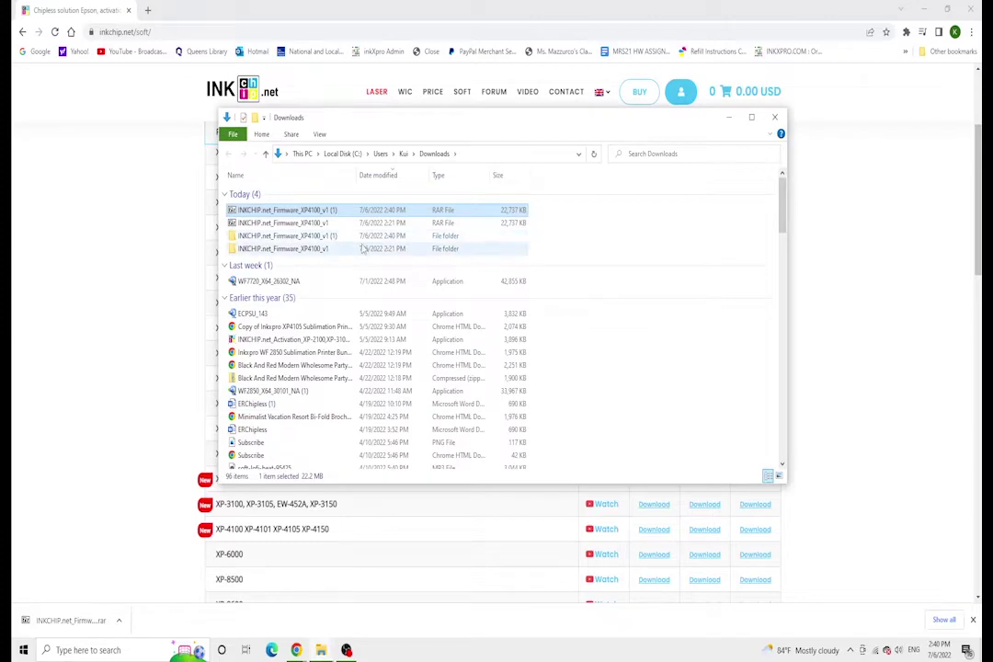
{"action": "double_click", "coordinate": [363, 247]}
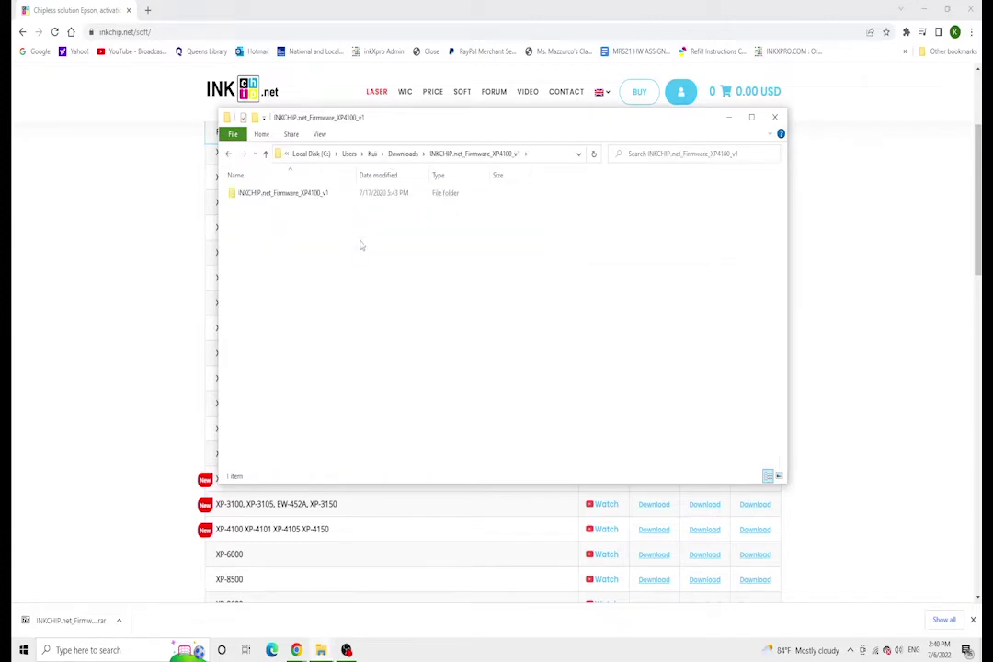
Step: Run the INKCHIP.net Firmware tool and flash firmware 02.36 to the USB-connected printer
{"action": "double_click", "coordinate": [363, 196]}
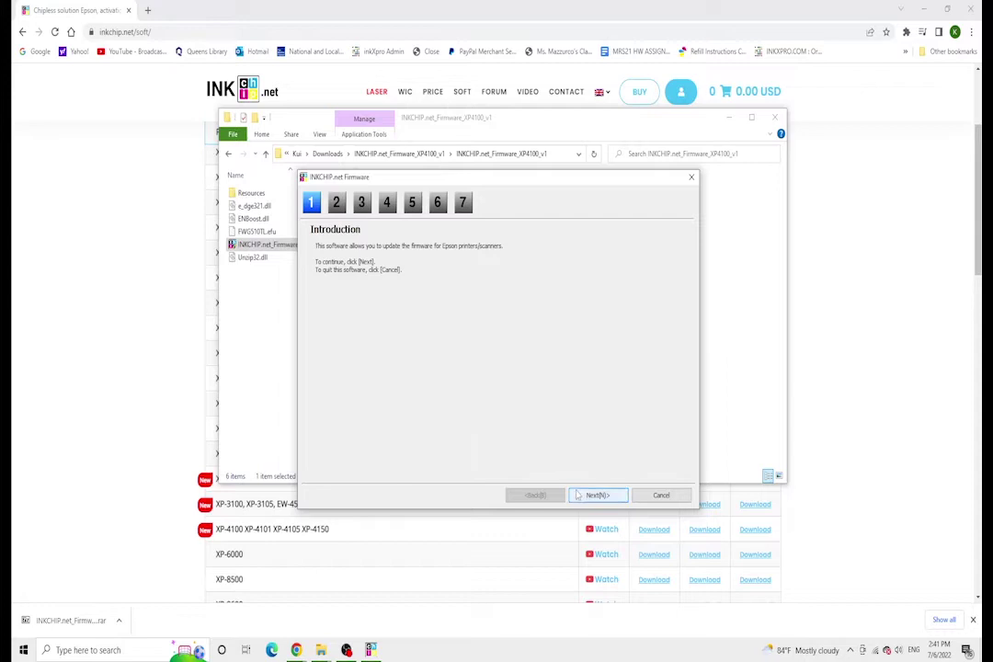
{"action": "left_click", "coordinate": [579, 493]}
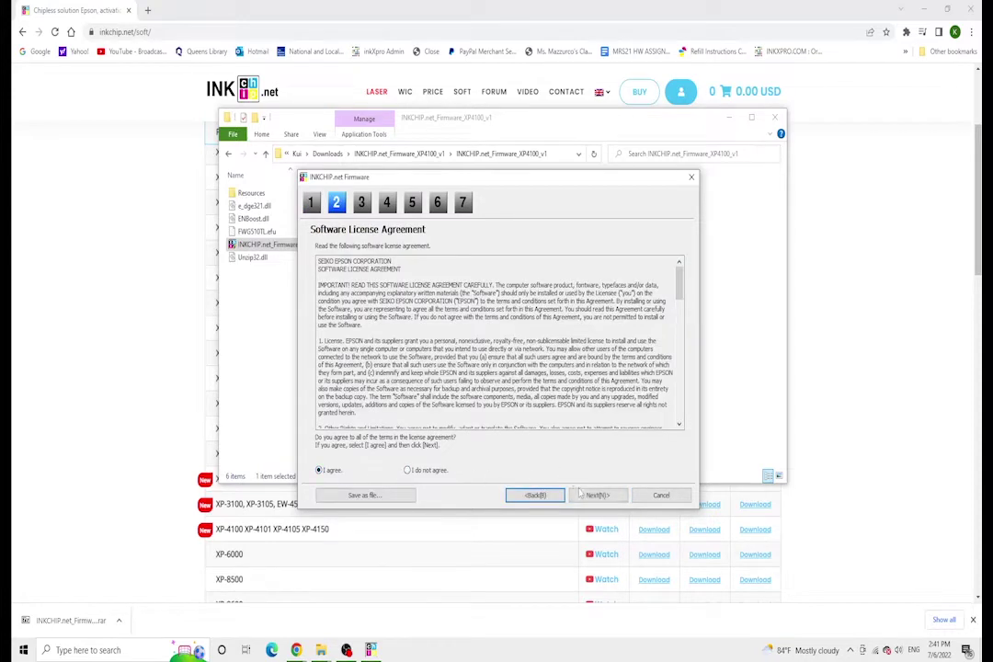
{"action": "left_click", "coordinate": [580, 494]}
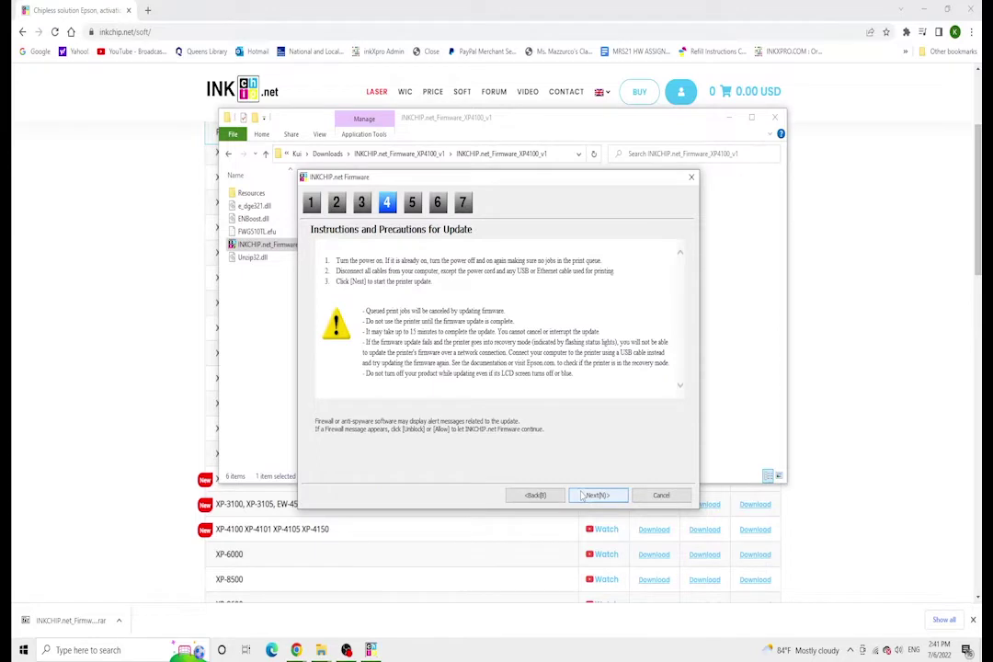
{"action": "left_click", "coordinate": [582, 496]}
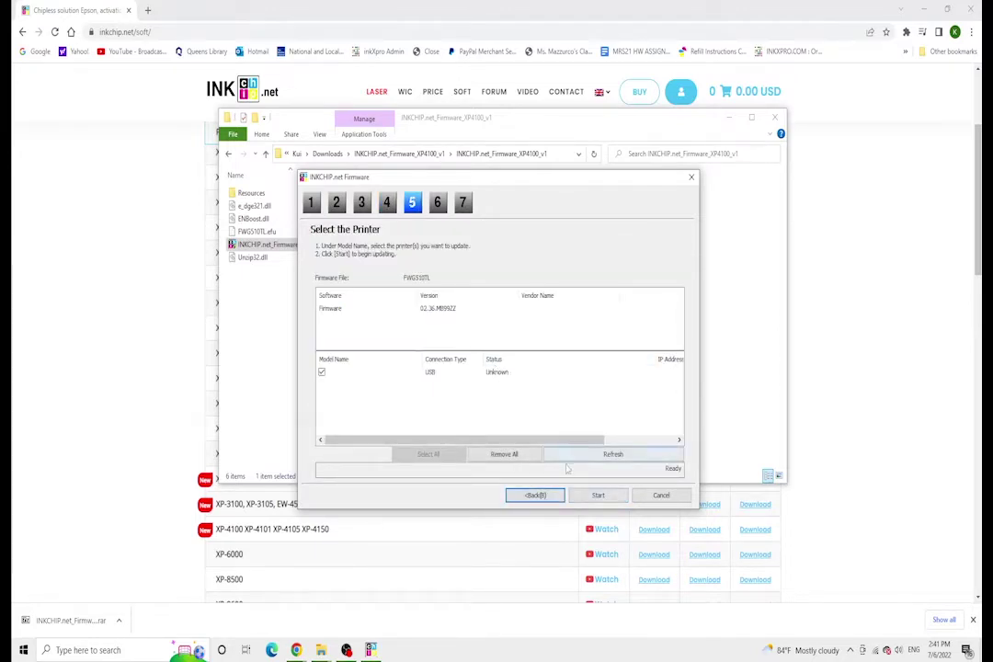
{"action": "left_click", "coordinate": [582, 495]}
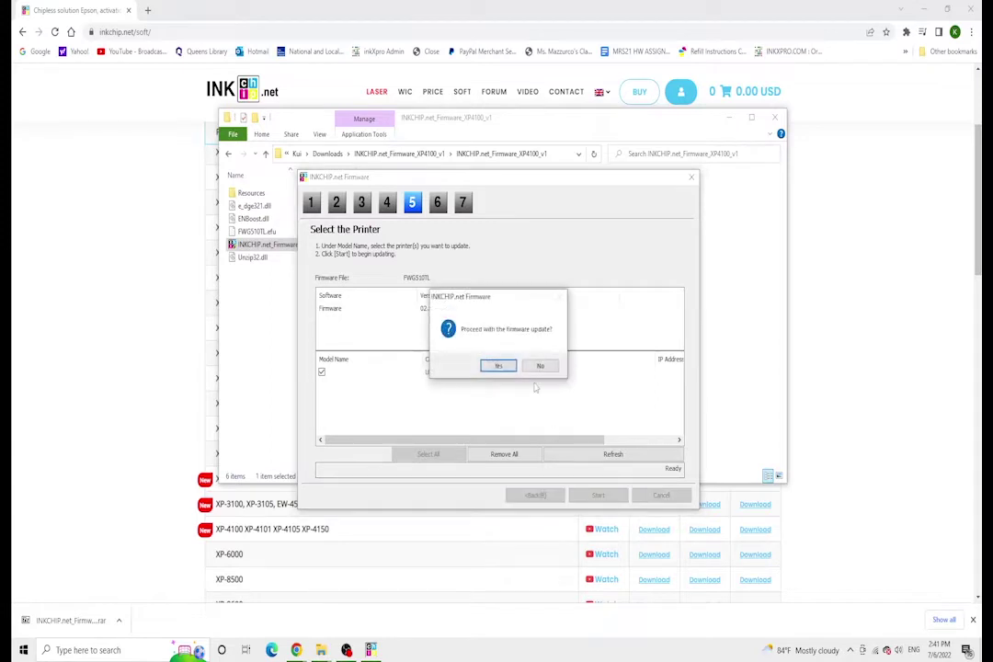
{"action": "left_click", "coordinate": [498, 366]}
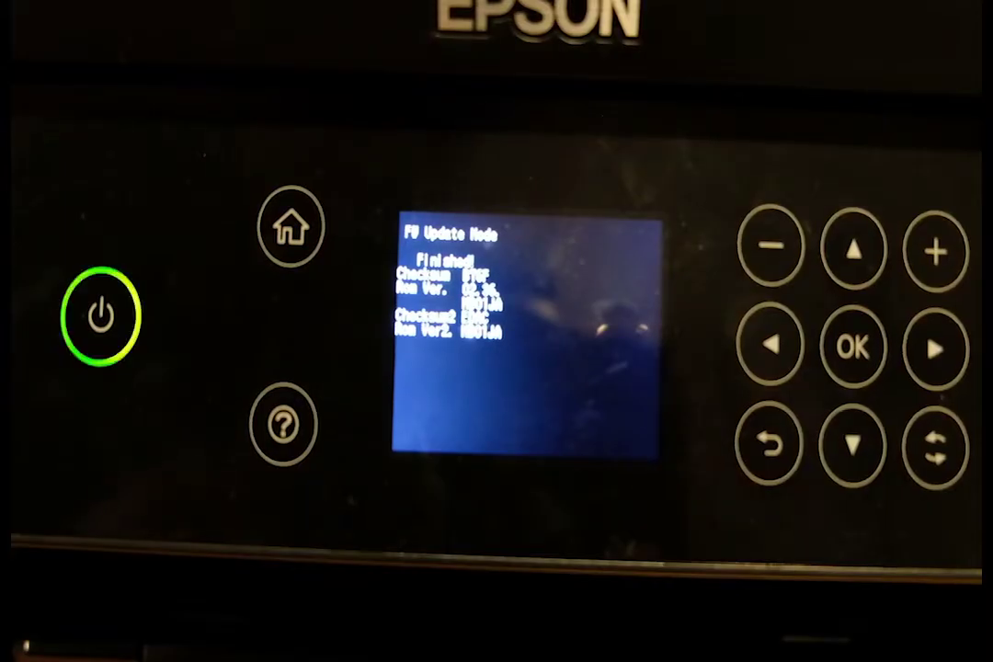
Step: Turn the printer back on so it boots to the Maintenance Error screen
{"action": "left_click", "coordinate": [101, 317]}
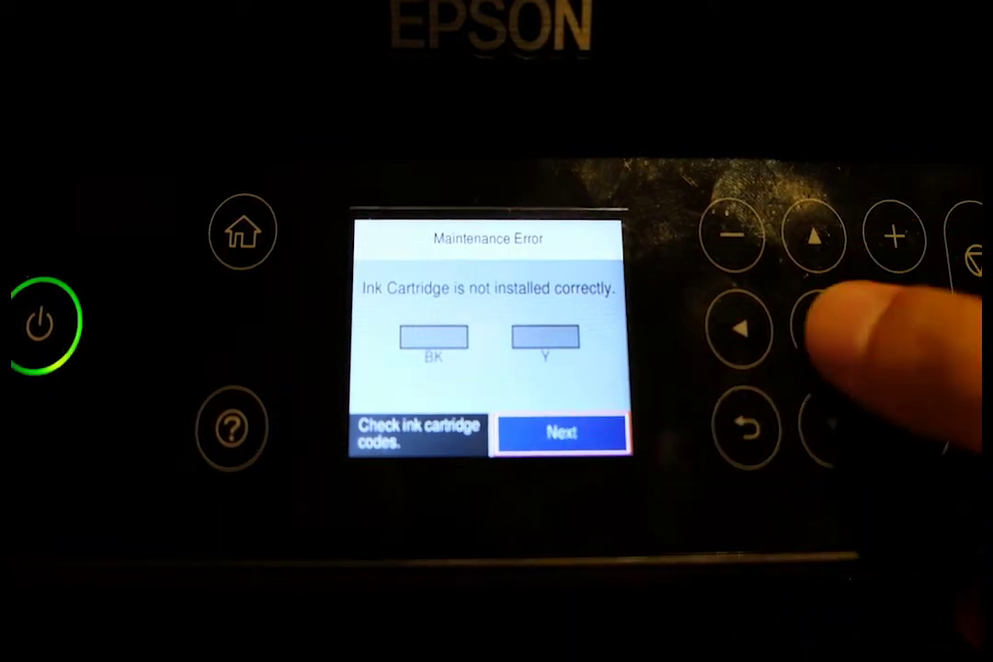
Step: Acknowledge the Maintenance Error, mark cartridge replacement Completed, and dismiss the push-cartridge message
{"action": "left_click", "coordinate": [821, 329]}
{"action": "left_click", "coordinate": [821, 329]}
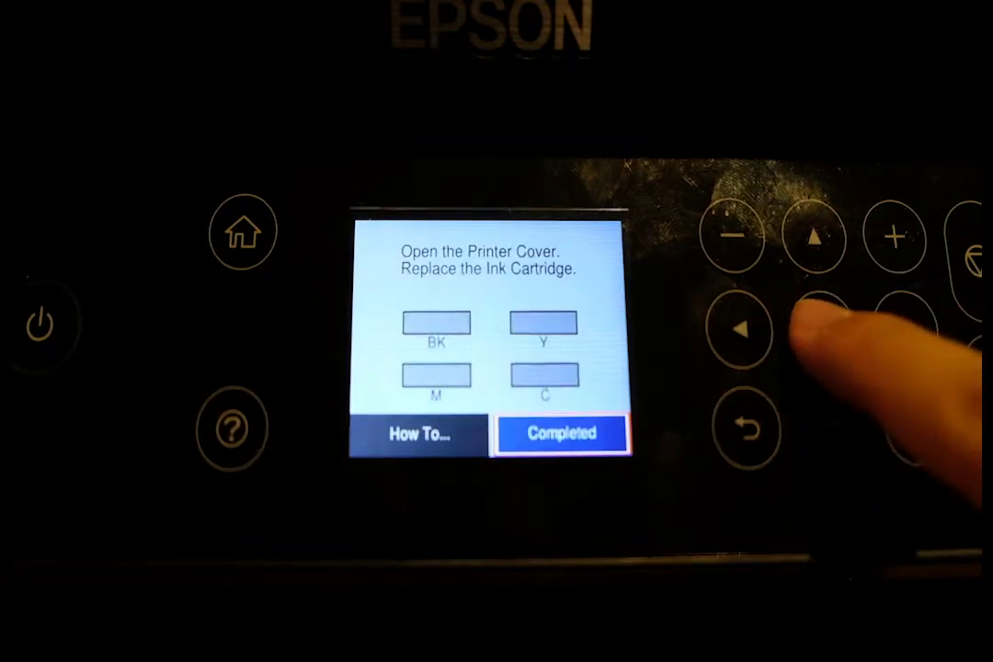
{"action": "left_click", "coordinate": [823, 328]}
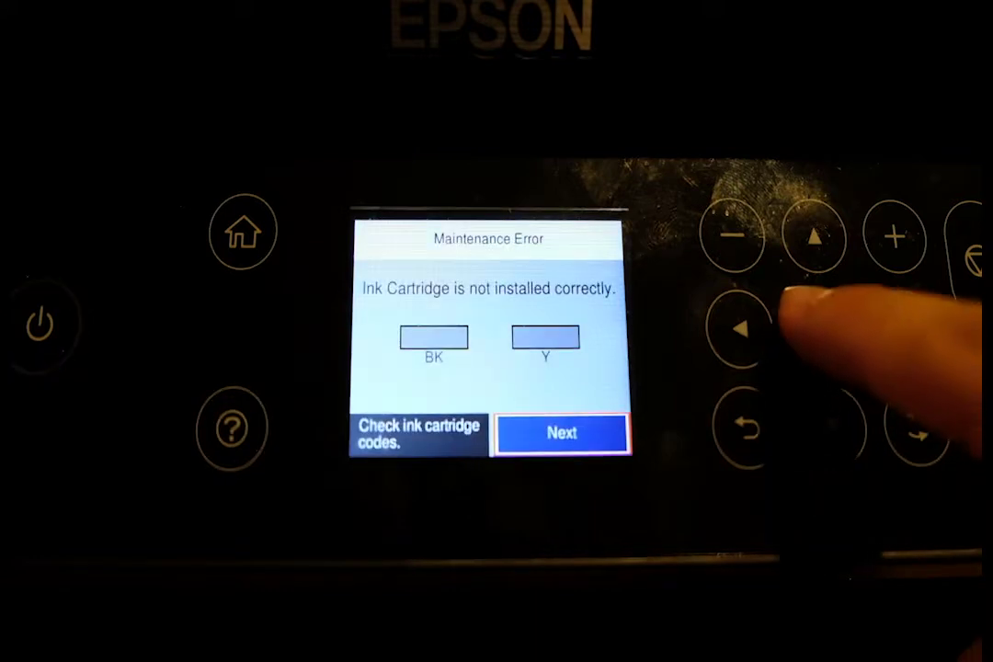
{"action": "left_click", "coordinate": [823, 328]}
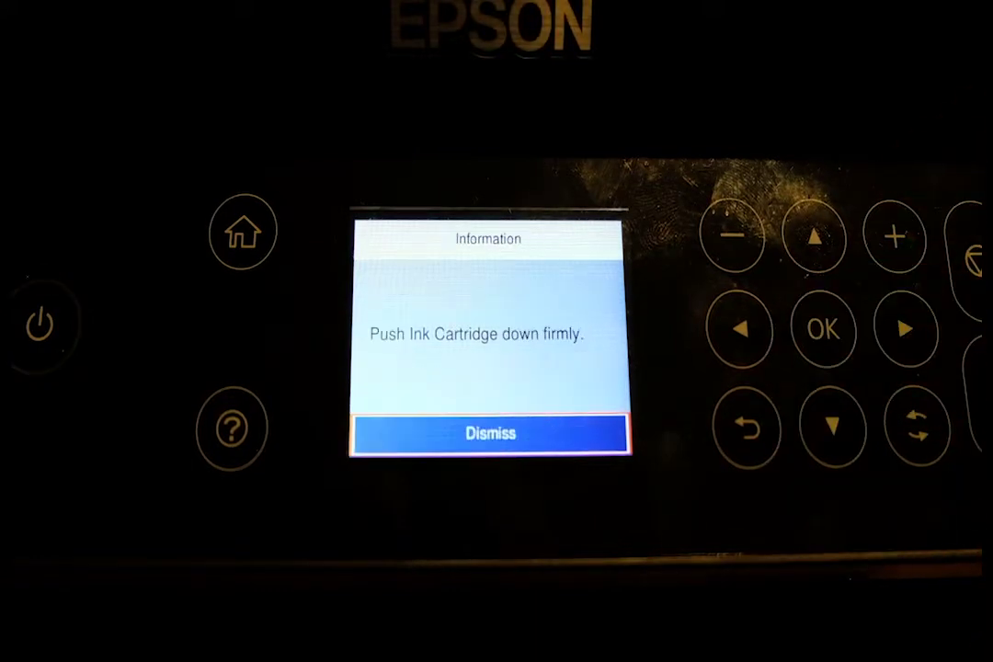
{"action": "left_click", "coordinate": [822, 328]}
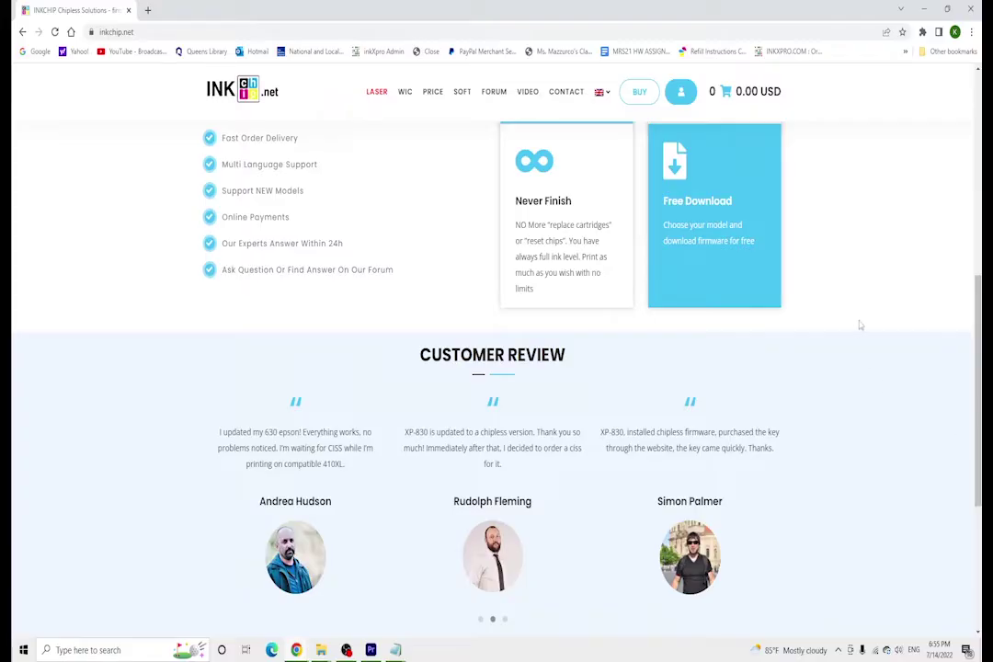
Step: Add the XP Series activation code for the XP-4100 model to the cart
{"action": "scroll", "coordinate": [861, 322], "scroll_direction": "up", "scroll_amount": 4}
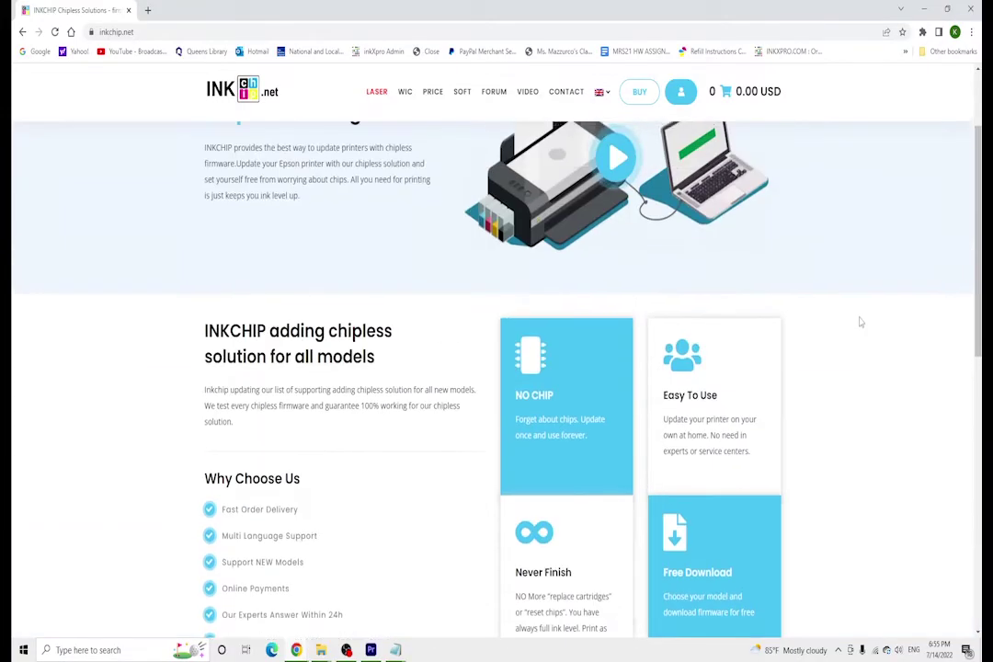
{"action": "scroll", "coordinate": [862, 317], "scroll_direction": "up", "scroll_amount": 2}
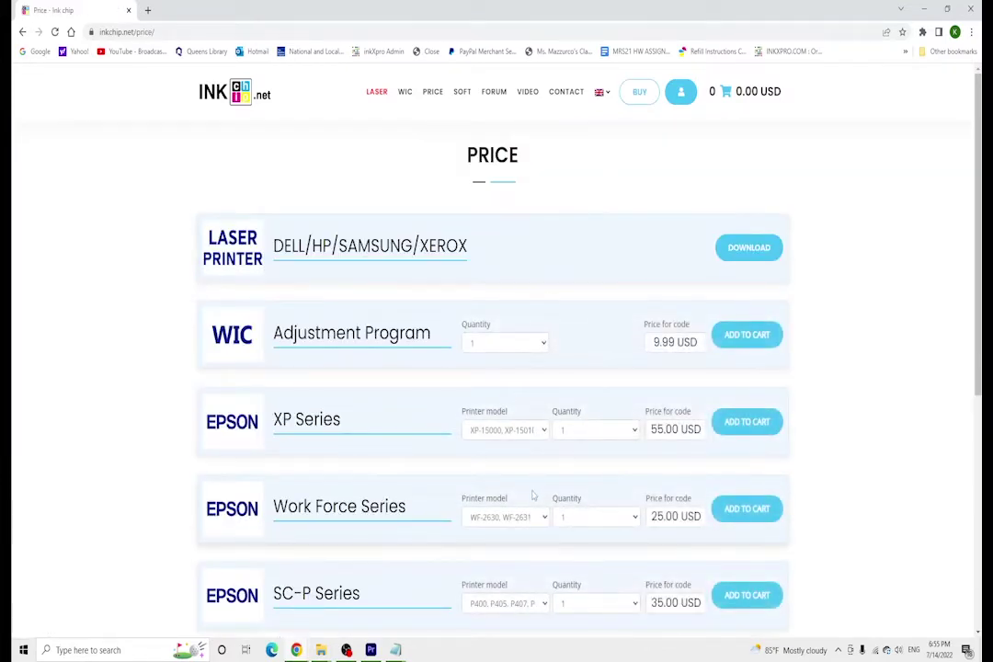
{"action": "left_click", "coordinate": [525, 432]}
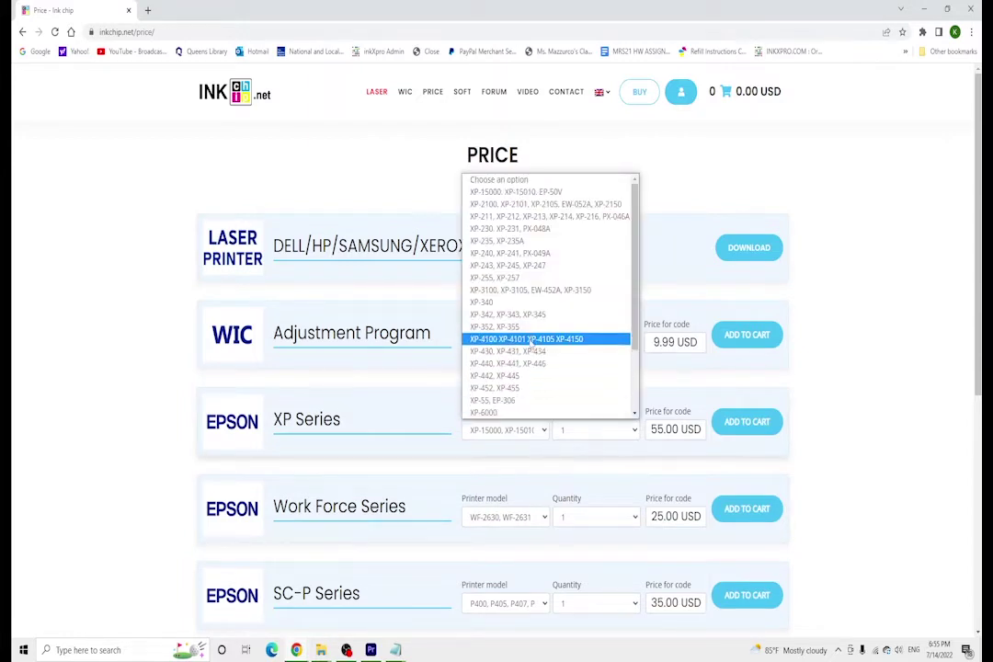
{"action": "left_click", "coordinate": [532, 339]}
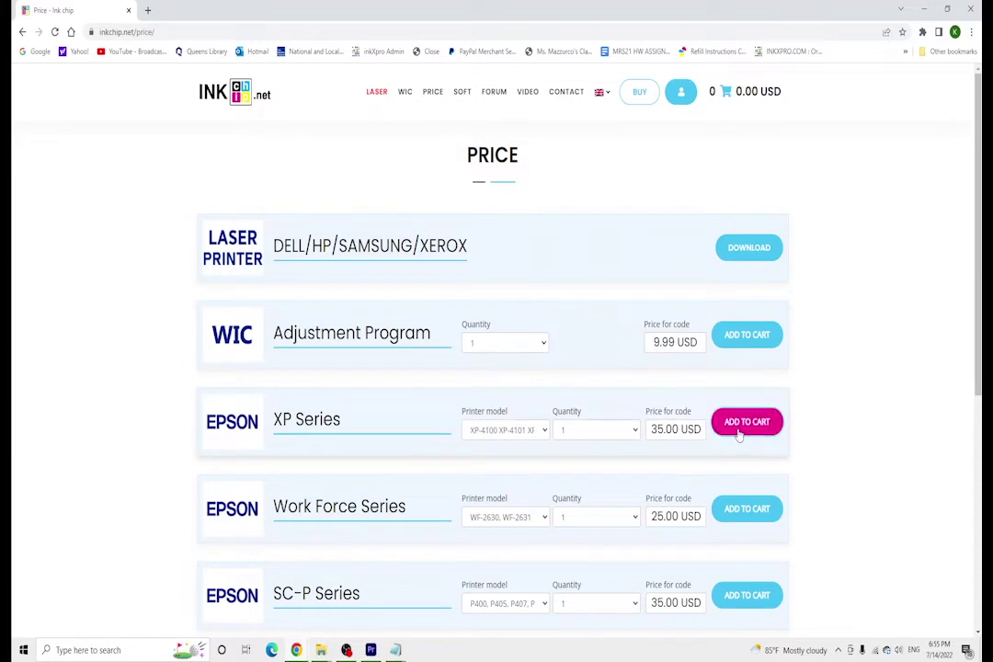
{"action": "left_click", "coordinate": [731, 432]}
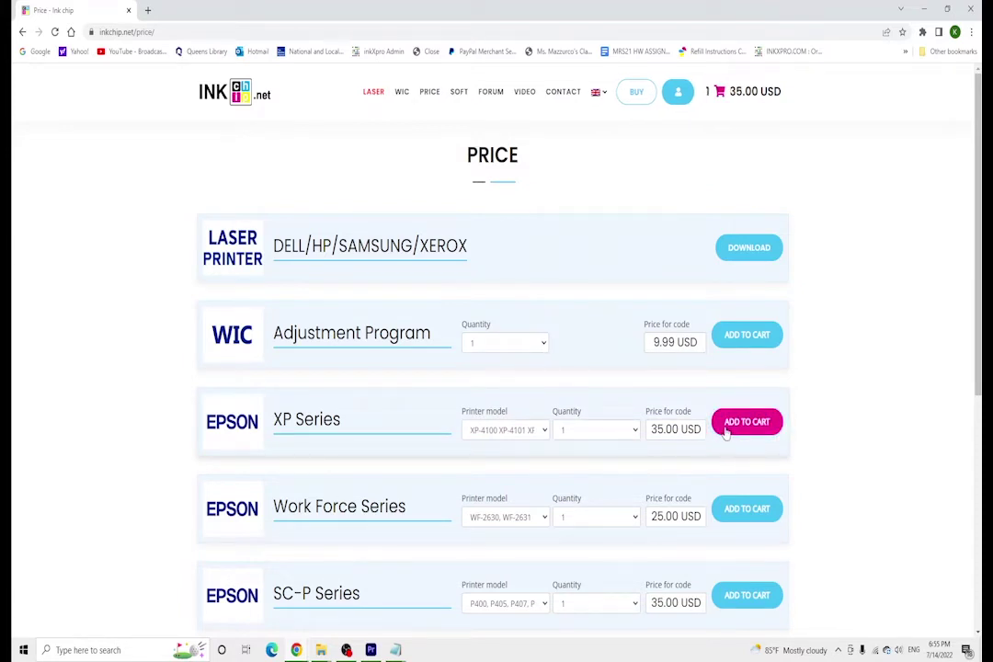
Step: Apply the INKXPRO coupon in the cart and proceed to checkout
{"action": "left_click", "coordinate": [733, 100]}
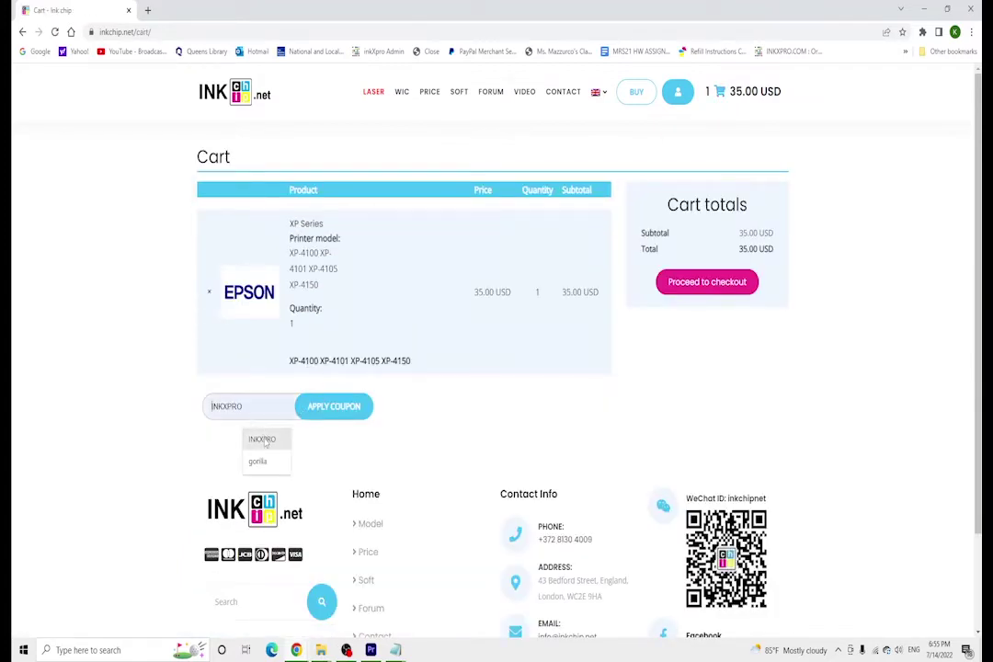
{"action": "left_click", "coordinate": [263, 439]}
{"action": "left_click", "coordinate": [334, 403]}
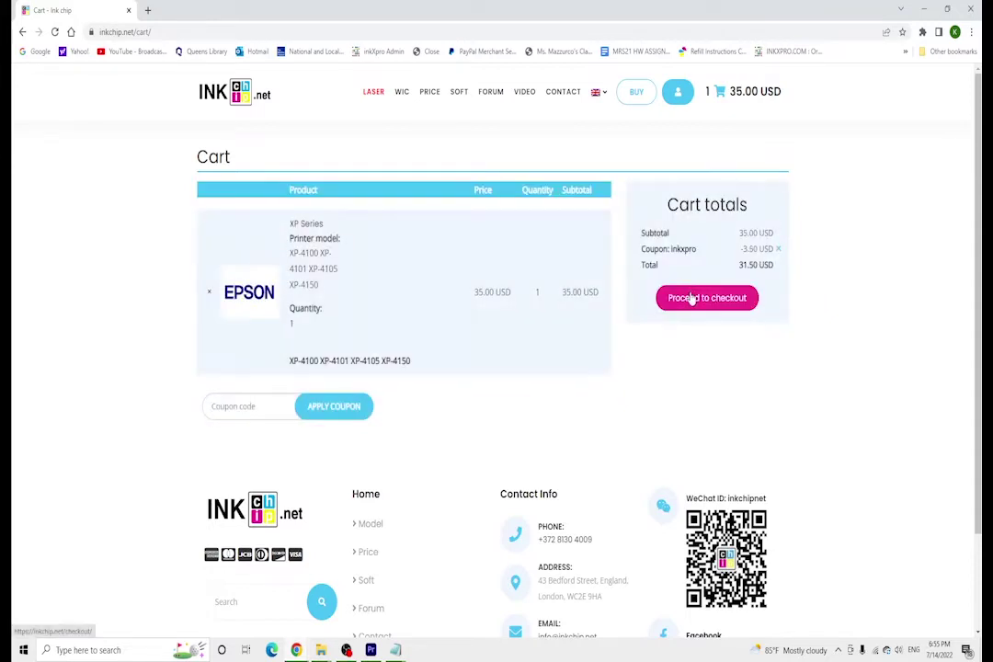
{"action": "left_click", "coordinate": [691, 298]}
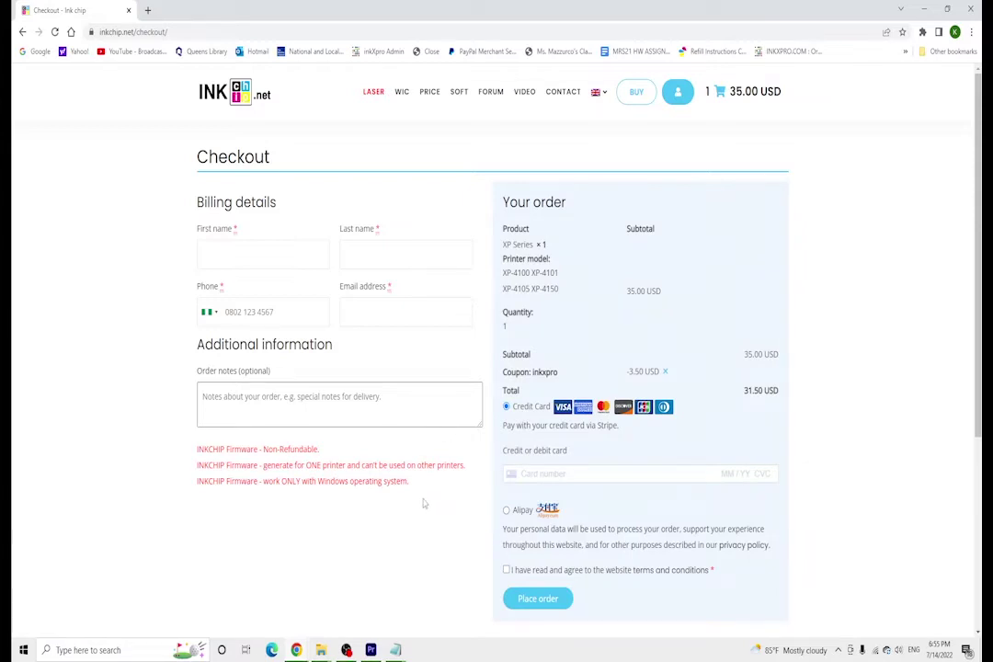
{"action": "scroll", "coordinate": [416, 507], "scroll_direction": "down", "scroll_amount": 1}
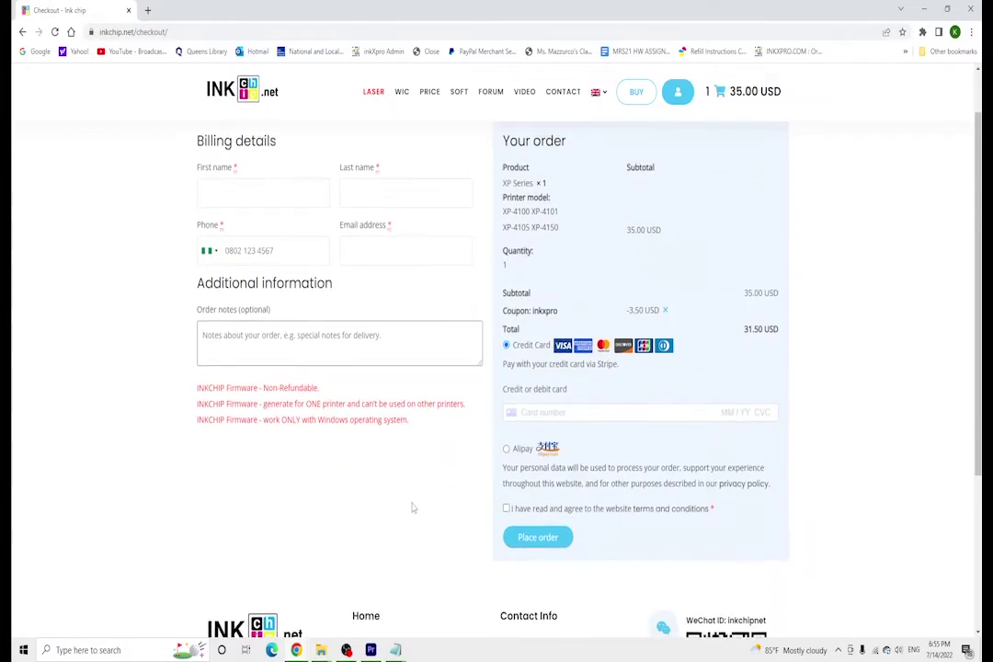
{"action": "scroll", "coordinate": [410, 504], "scroll_direction": "up", "scroll_amount": 1}
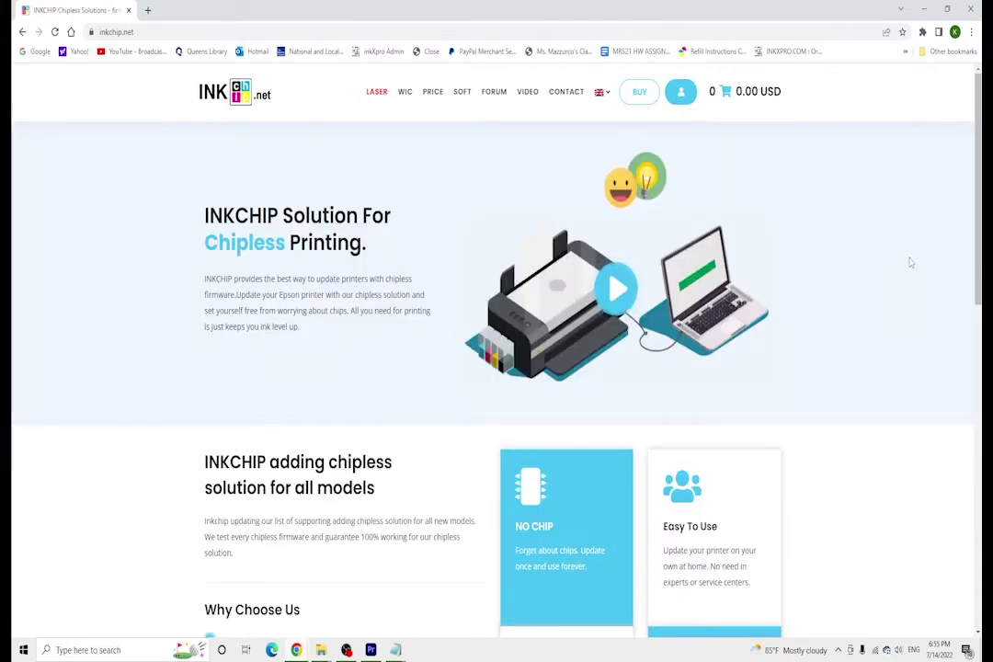
Step: Download the XP-4100/4101/4105/4150 activation tool from the SOFT page
{"action": "left_click", "coordinate": [468, 101]}
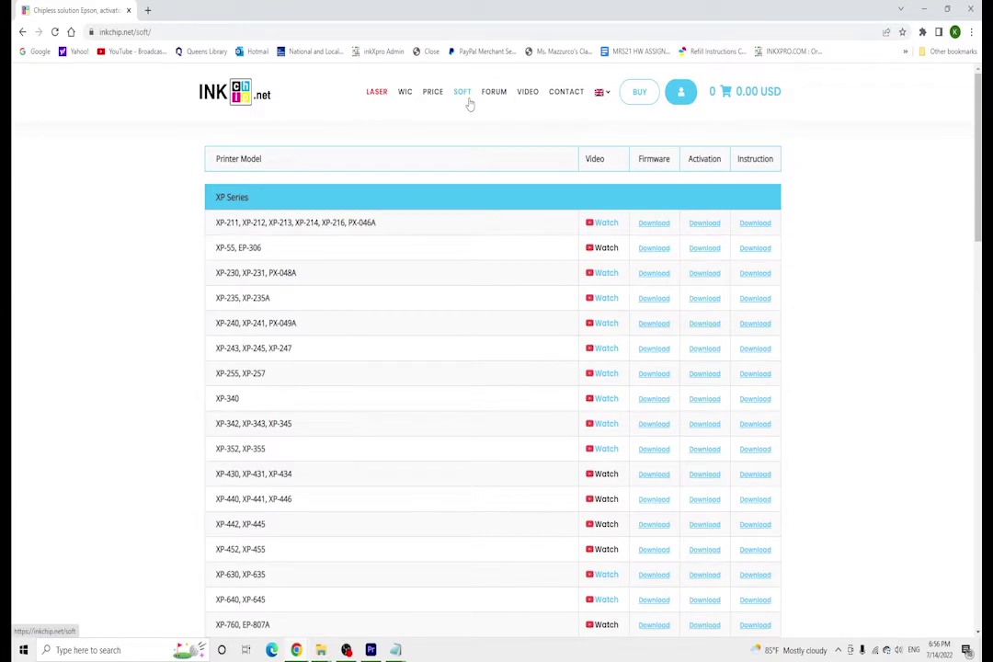
{"action": "scroll", "coordinate": [377, 230], "scroll_direction": "down", "scroll_amount": 1}
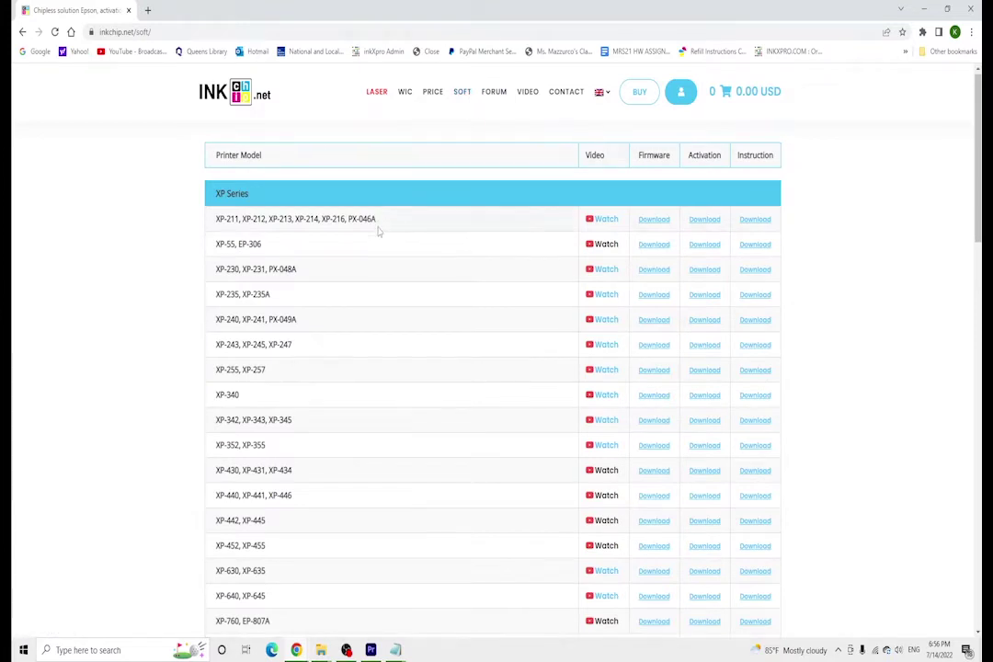
{"action": "scroll", "coordinate": [322, 271], "scroll_direction": "down", "scroll_amount": 2}
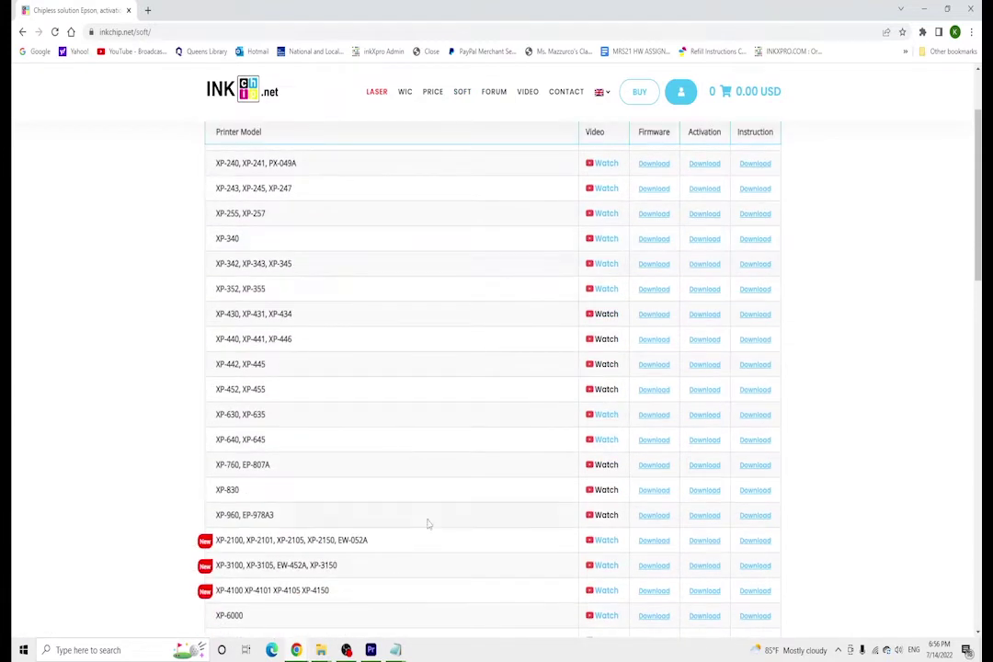
{"action": "left_click", "coordinate": [696, 593]}
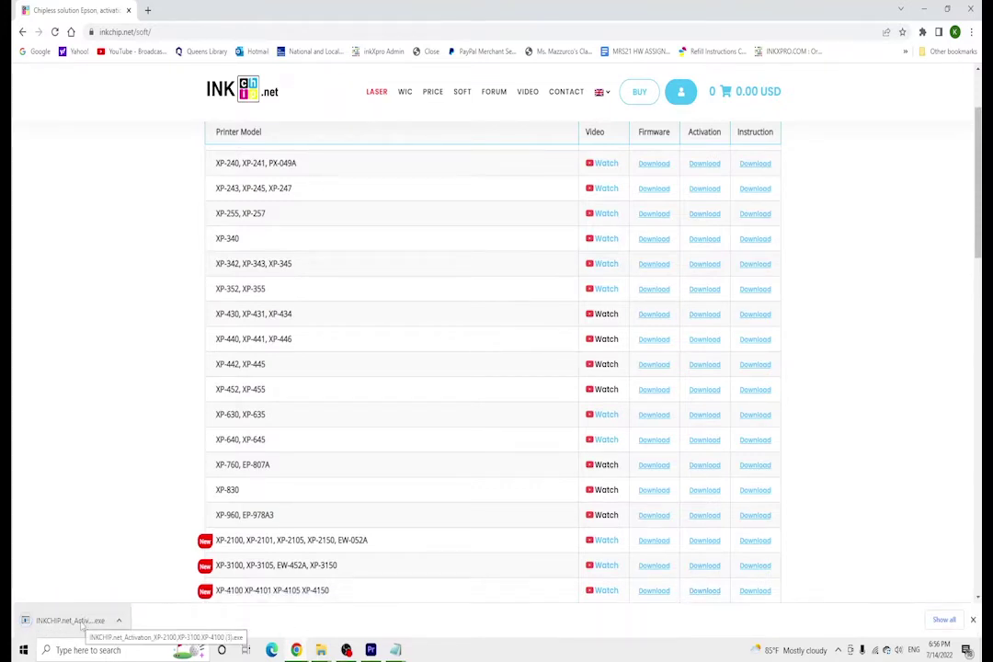
{"action": "left_click", "coordinate": [116, 620]}
Step: Launch the activation tool and request online activation for USB008 (XP-4100 Series)
{"action": "left_click", "coordinate": [131, 575]}
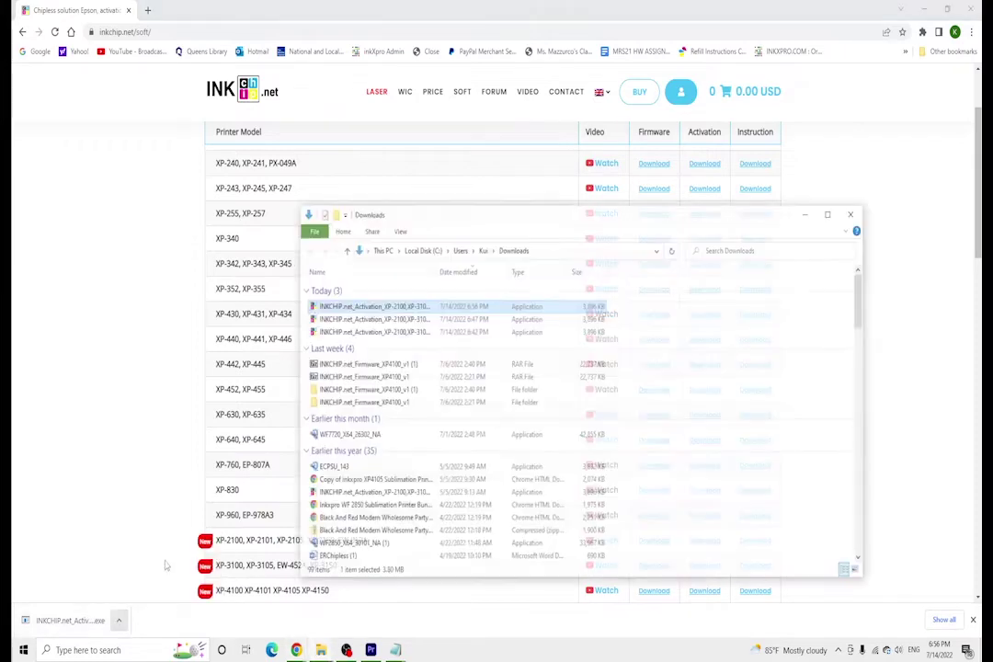
{"action": "left_click", "coordinate": [69, 620]}
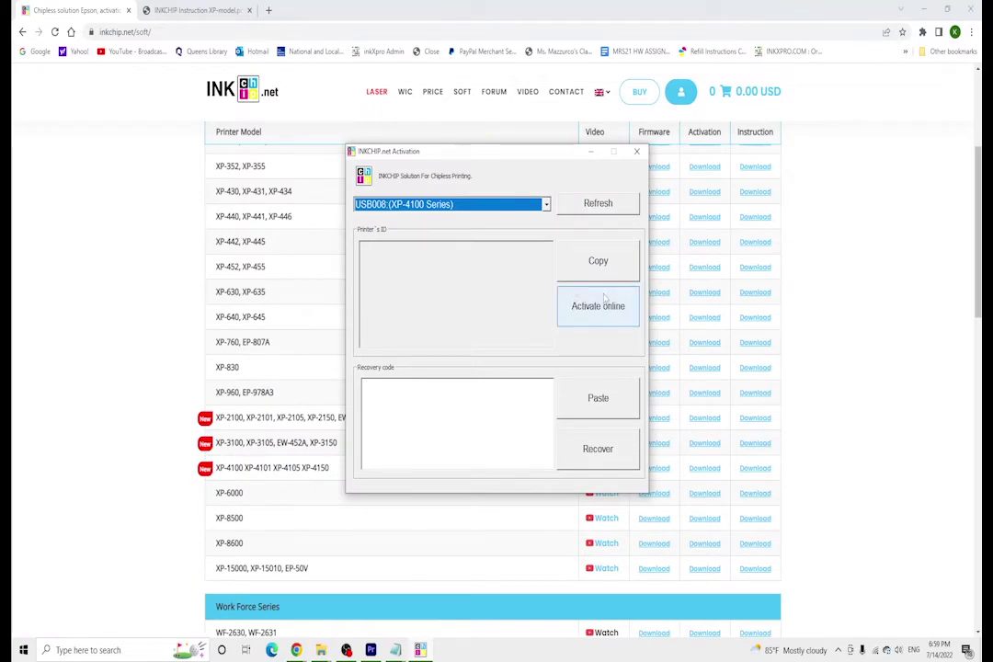
{"action": "left_click", "coordinate": [609, 310]}
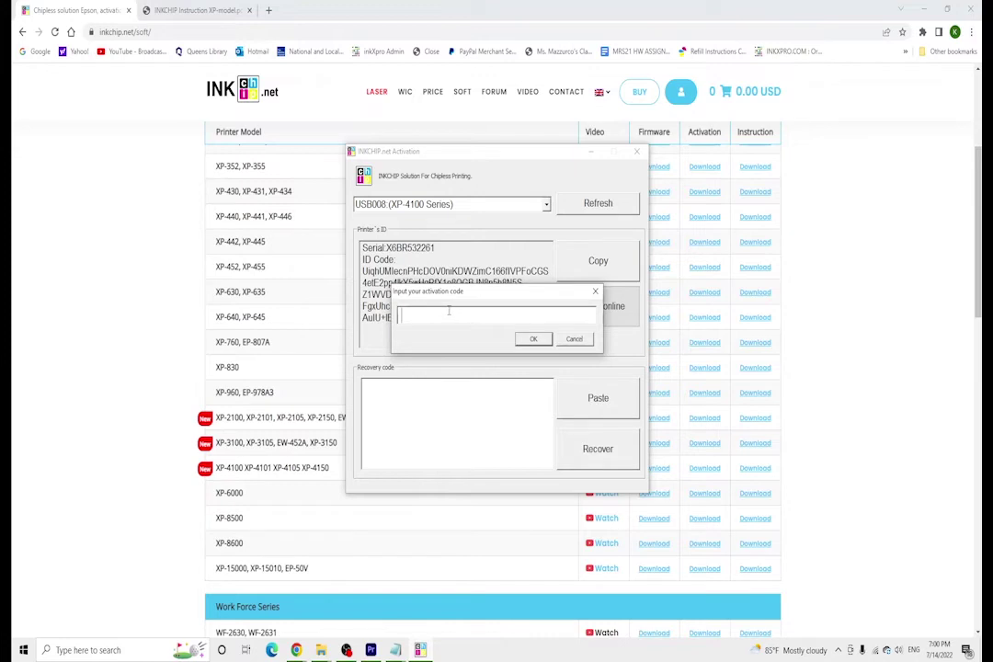
Step: Dismiss the failed activation code prompt, its error and the recovery warning
{"action": "left_click", "coordinate": [533, 338]}
{"action": "left_click", "coordinate": [553, 349]}
{"action": "left_click", "coordinate": [573, 340]}
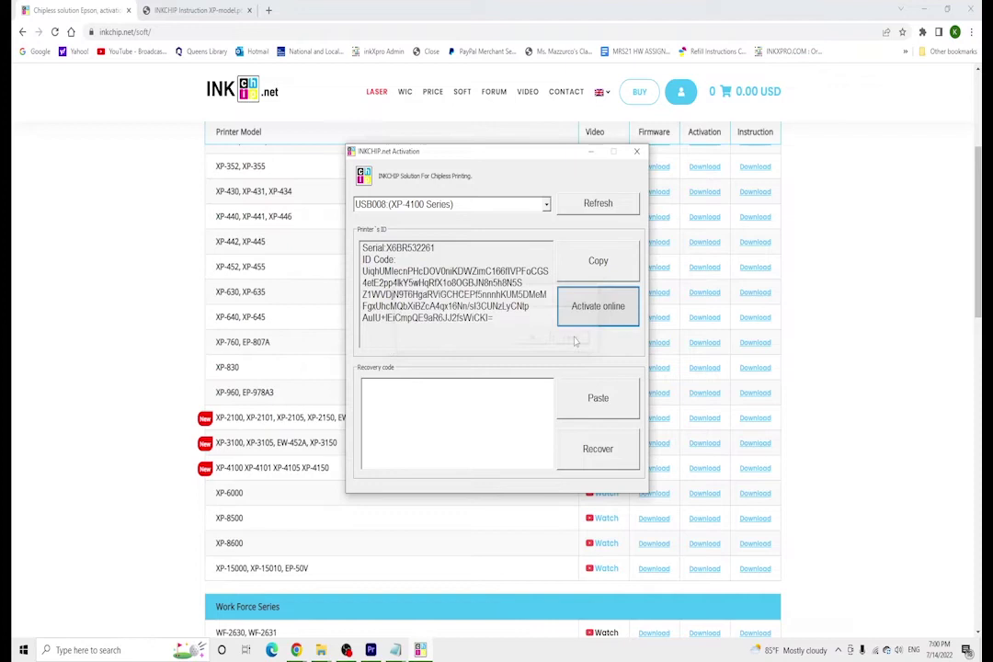
{"action": "left_click", "coordinate": [584, 445]}
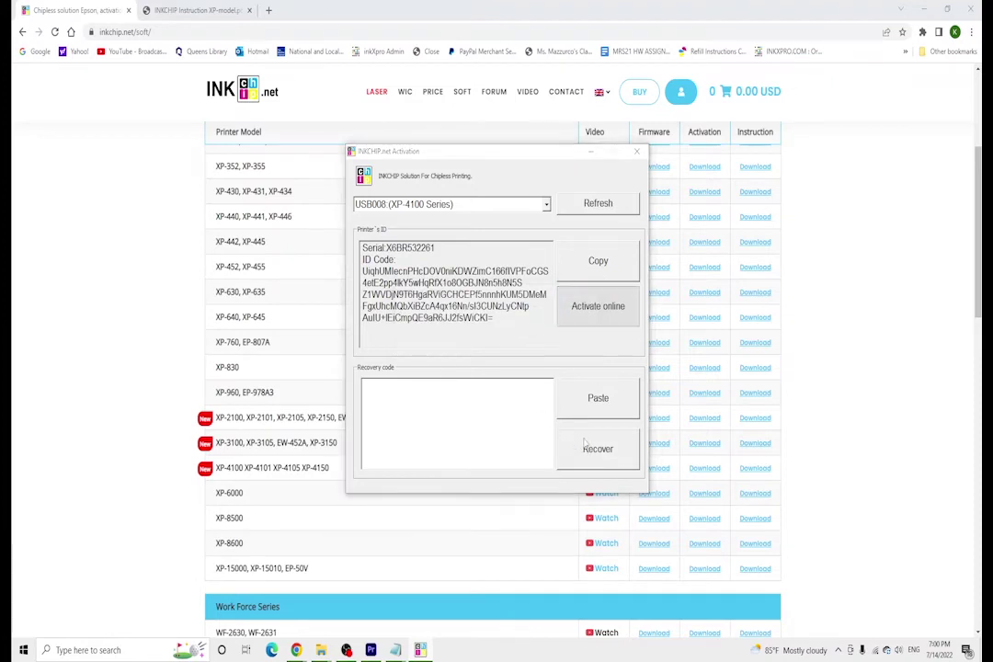
{"action": "key", "text": "Return"}
Step: Paste the recovery code and recover, writing the activation key to the printer
{"action": "left_click", "coordinate": [508, 392]}
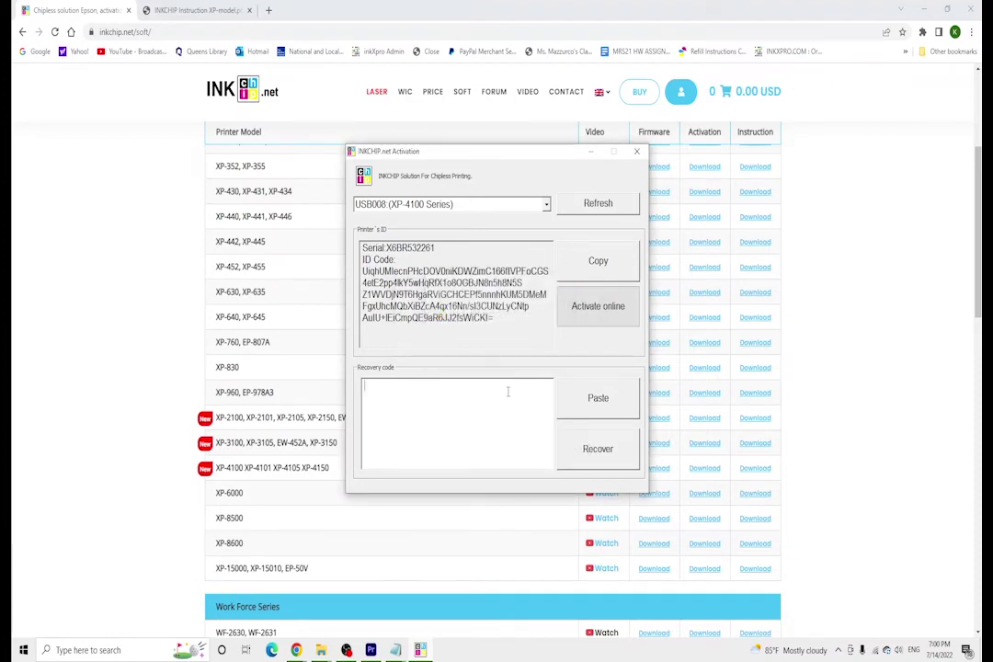
{"action": "left_click", "coordinate": [579, 405]}
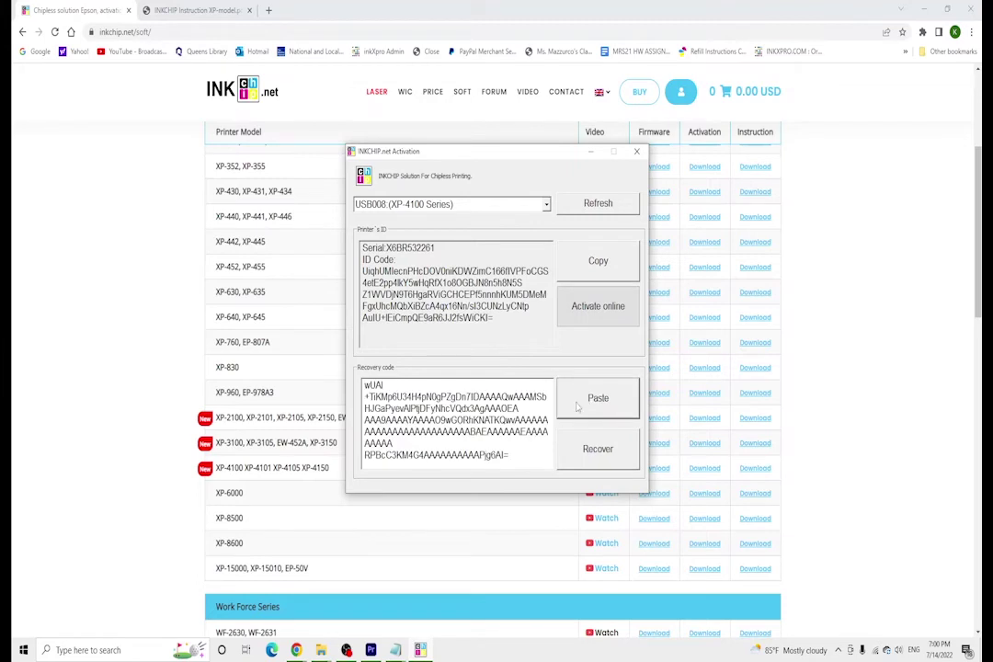
{"action": "left_click", "coordinate": [588, 450]}
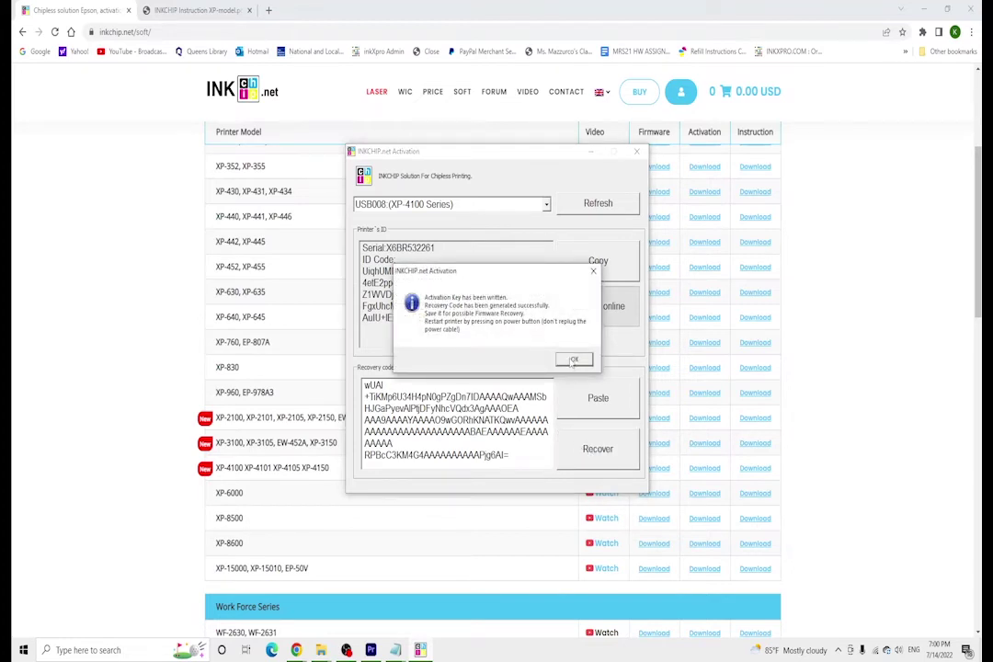
{"action": "left_click", "coordinate": [573, 360]}
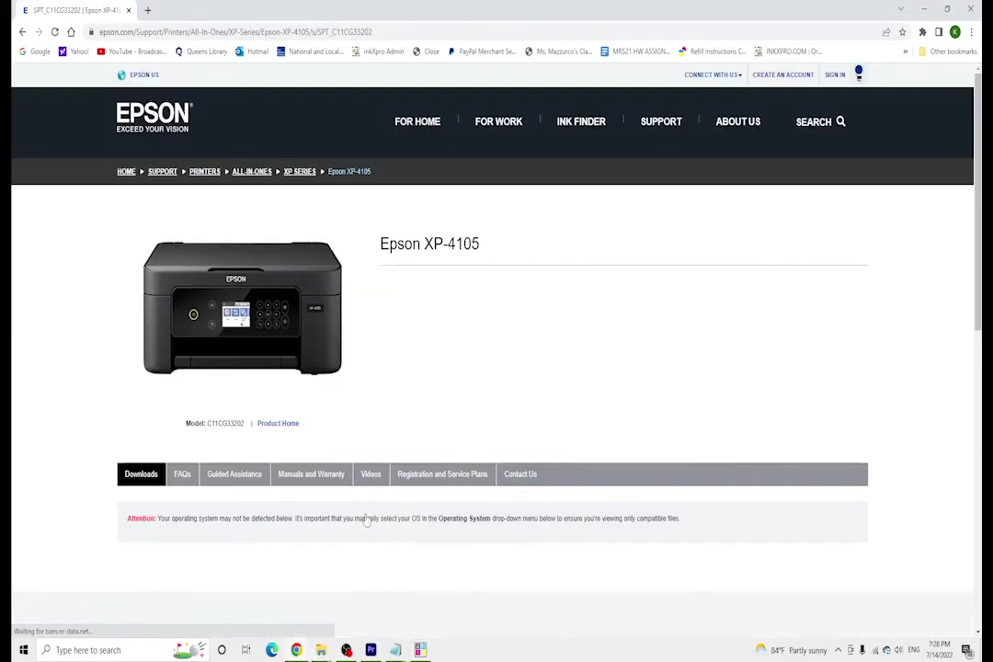
Step: Download Printer Driver v3.01.02 from the XP-4105 Drivers list and run its installer
{"action": "scroll", "coordinate": [350, 504], "scroll_direction": "down", "scroll_amount": 2}
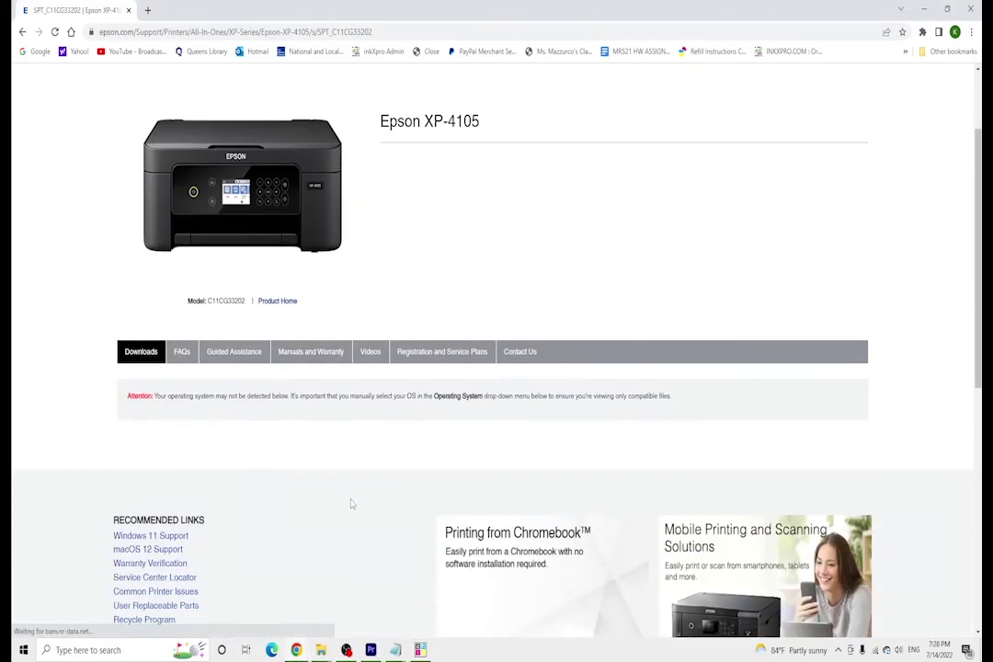
{"action": "scroll", "coordinate": [326, 458], "scroll_direction": "down", "scroll_amount": 2}
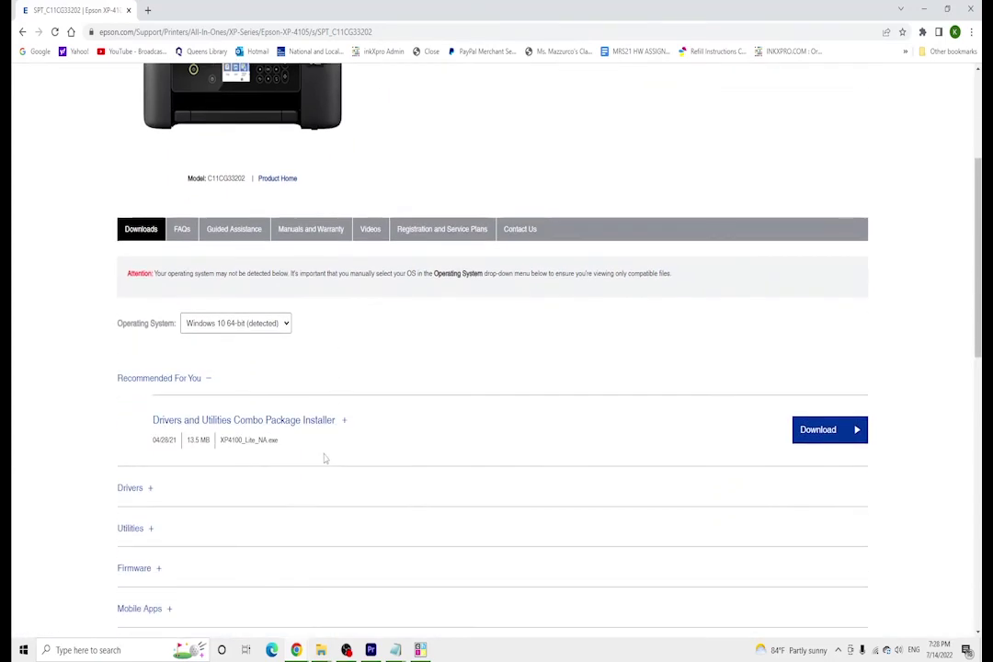
{"action": "left_click", "coordinate": [223, 485]}
{"action": "scroll", "coordinate": [227, 495], "scroll_direction": "down", "scroll_amount": 1}
{"action": "left_click", "coordinate": [821, 479]}
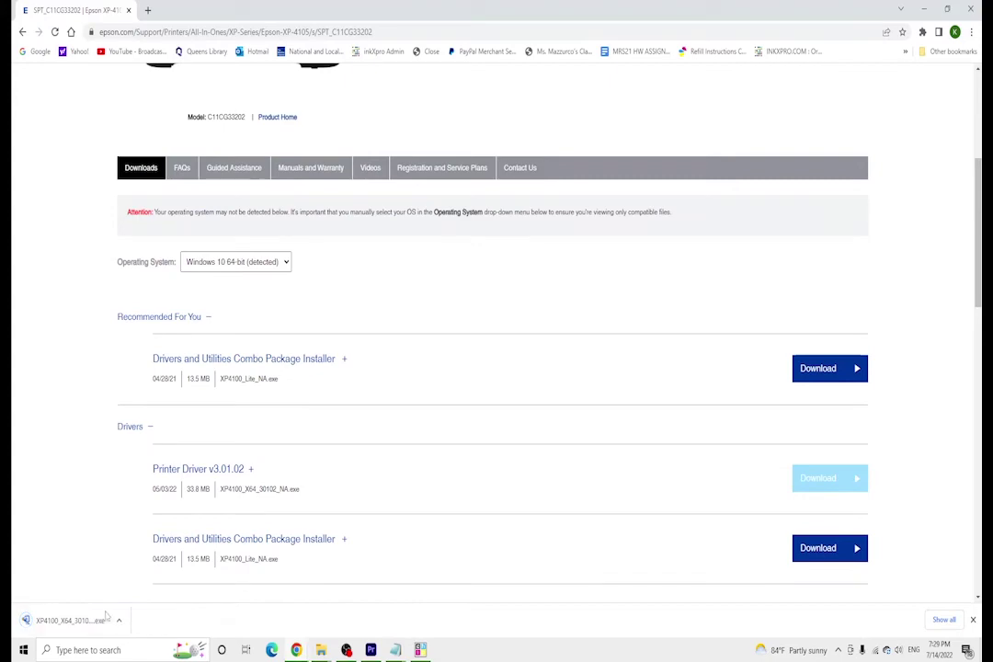
{"action": "left_click", "coordinate": [83, 621]}
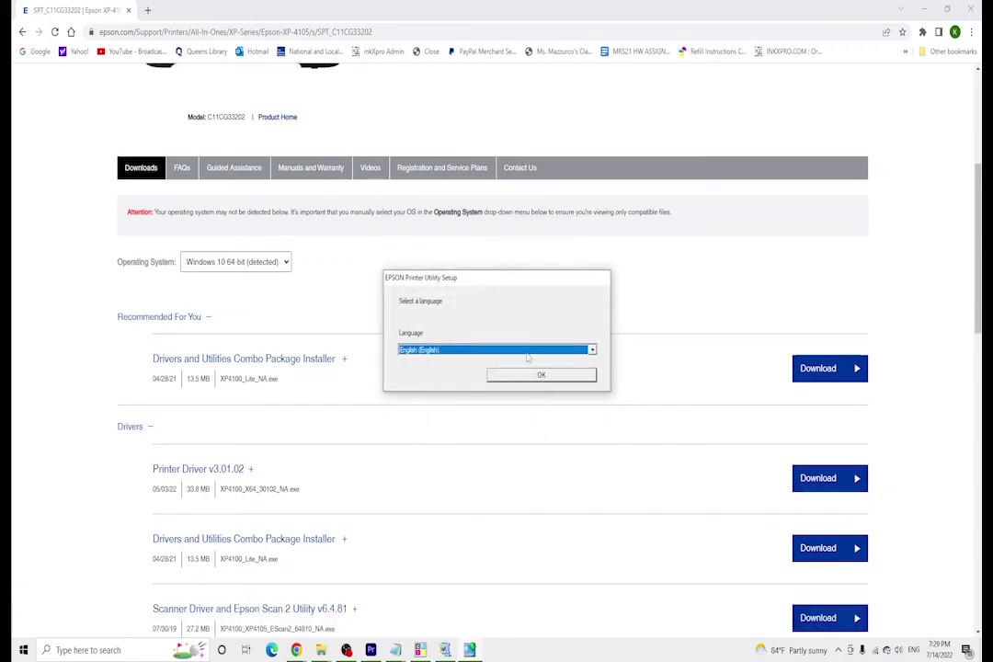
Step: Choose English as the setup language and accept the Epson licence agreement to begin installation
{"action": "left_click", "coordinate": [516, 375]}
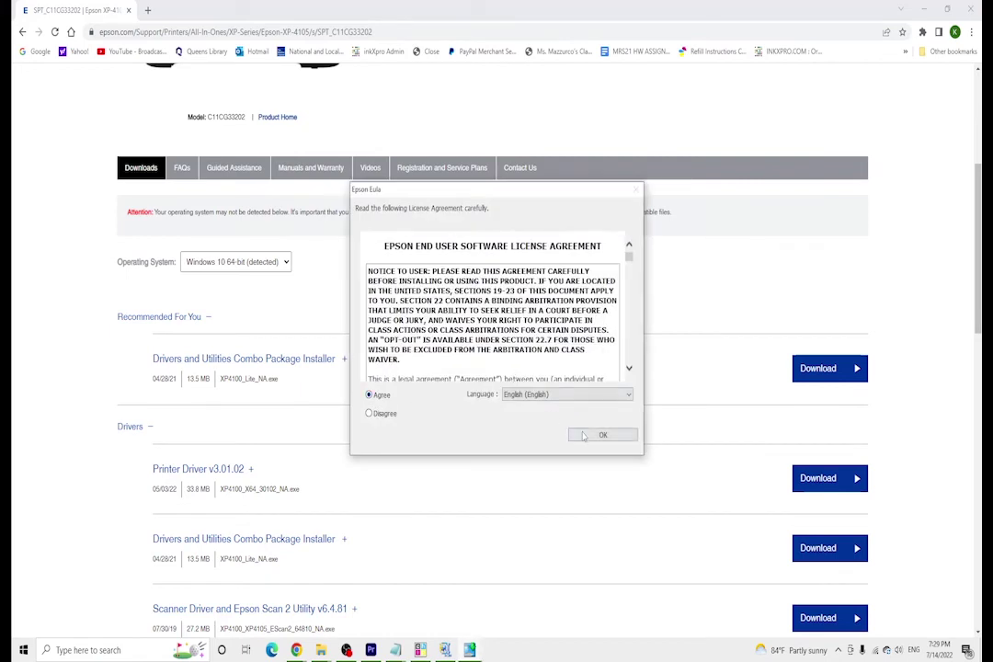
{"action": "left_click", "coordinate": [602, 434]}
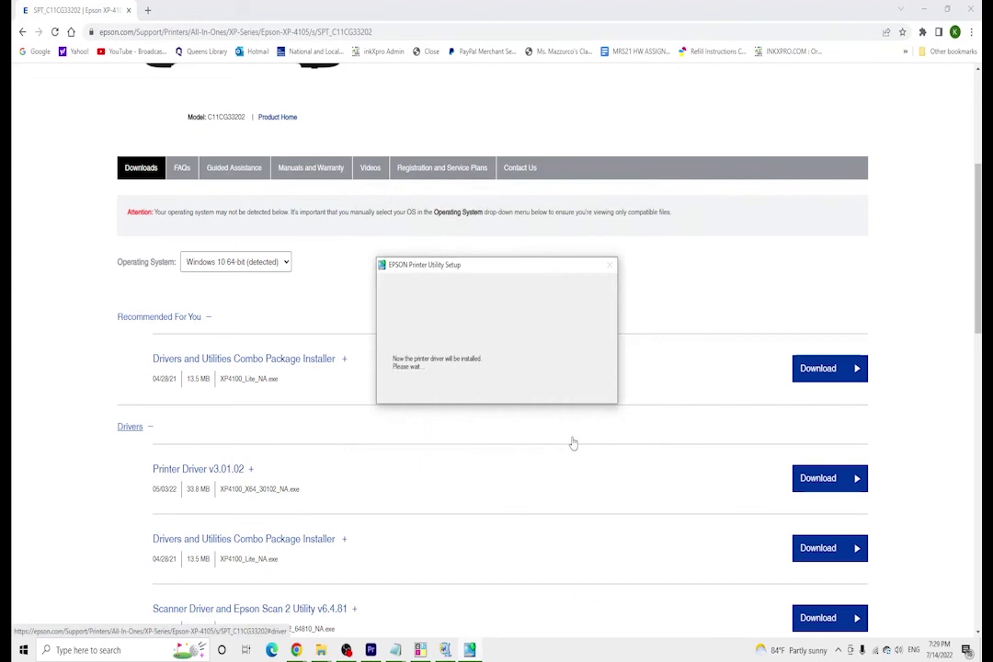